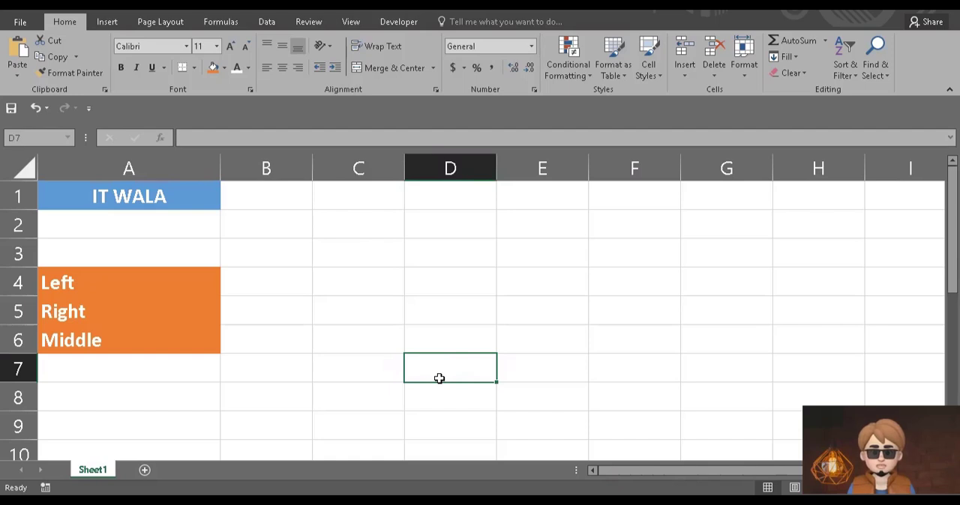
Enter the formula =LEFT(A1,1) in cell B4, beside the Left label, to extract the first character of A1.
{"action": "left_click", "coordinate": [194, 201]}
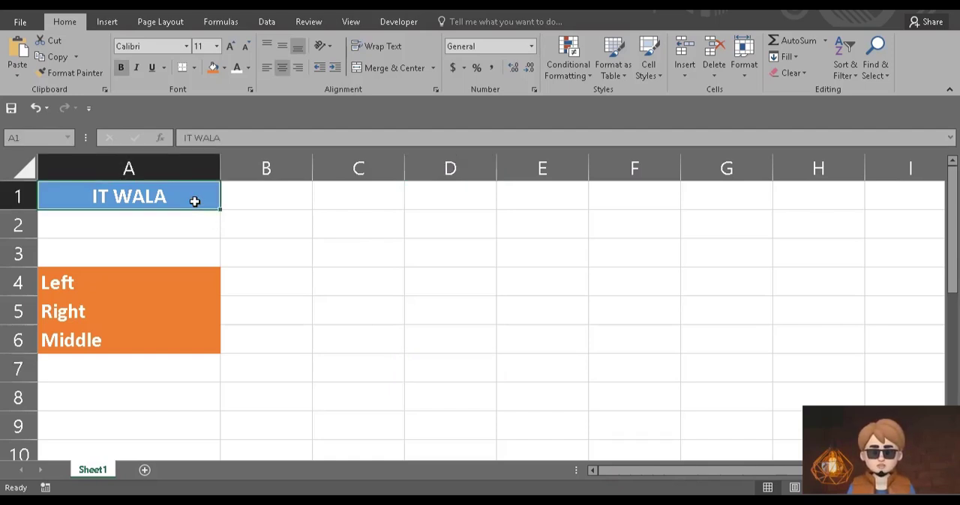
{"action": "left_click", "coordinate": [264, 284]}
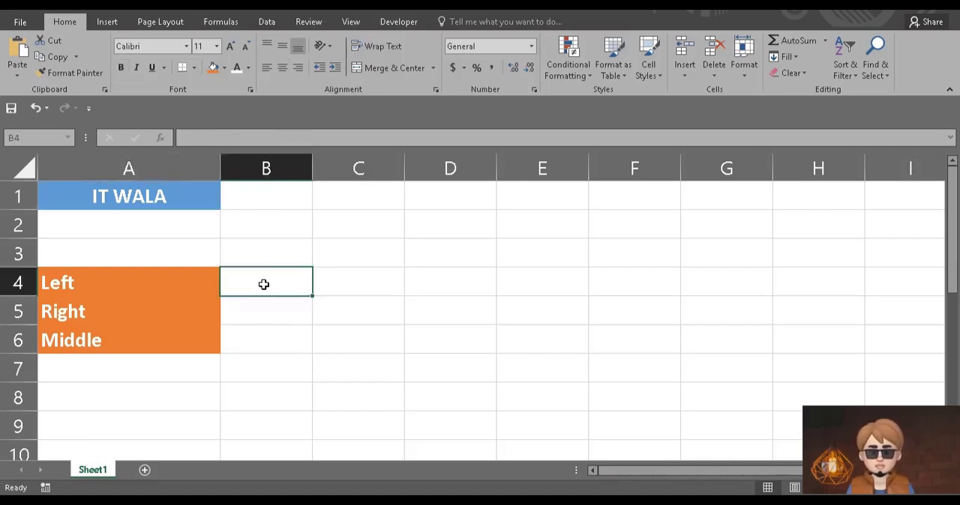
{"action": "type", "text": "="}
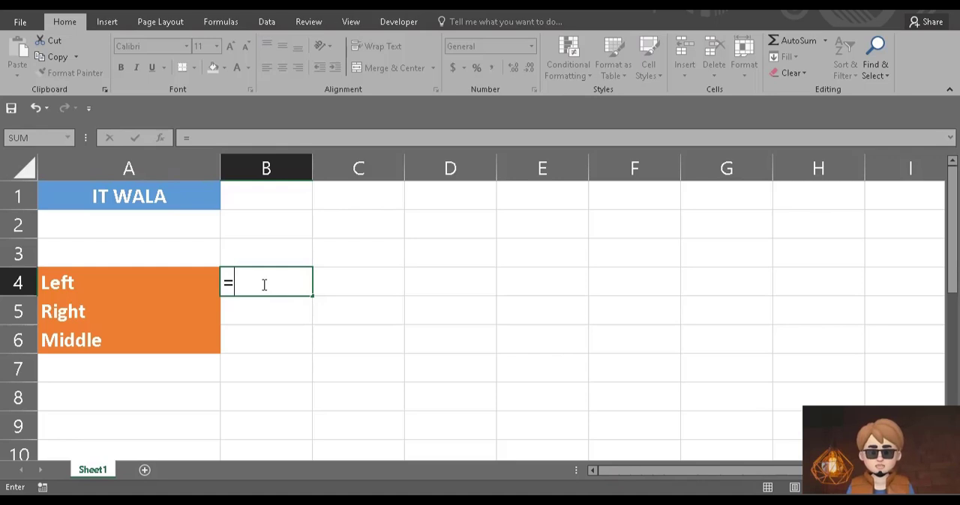
{"action": "type", "text": "l"}
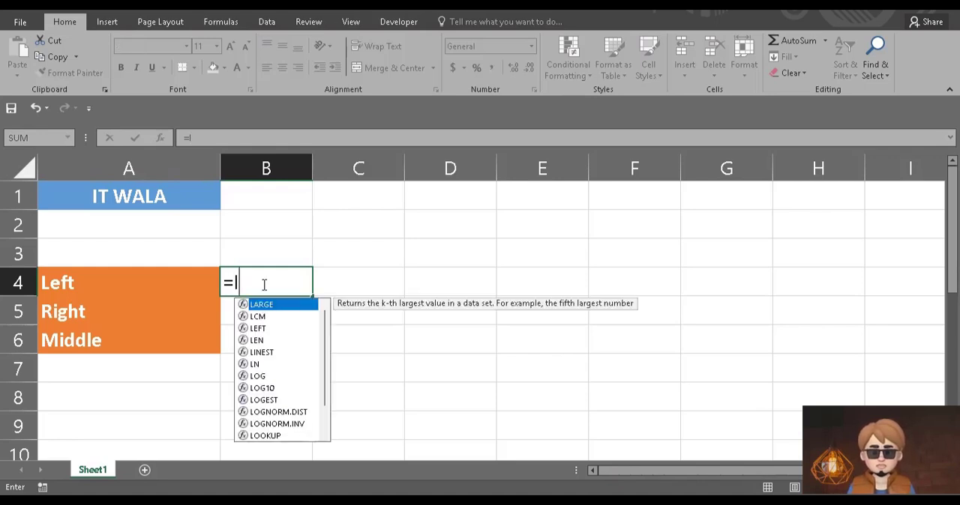
{"action": "type", "text": "EFT("}
{"action": "key", "text": "Tab"}
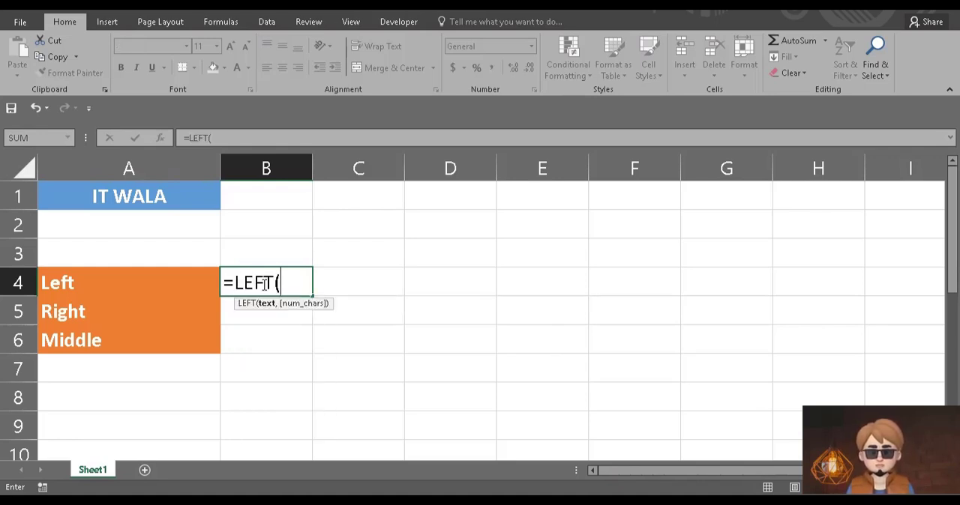
{"action": "left_click", "coordinate": [179, 199]}
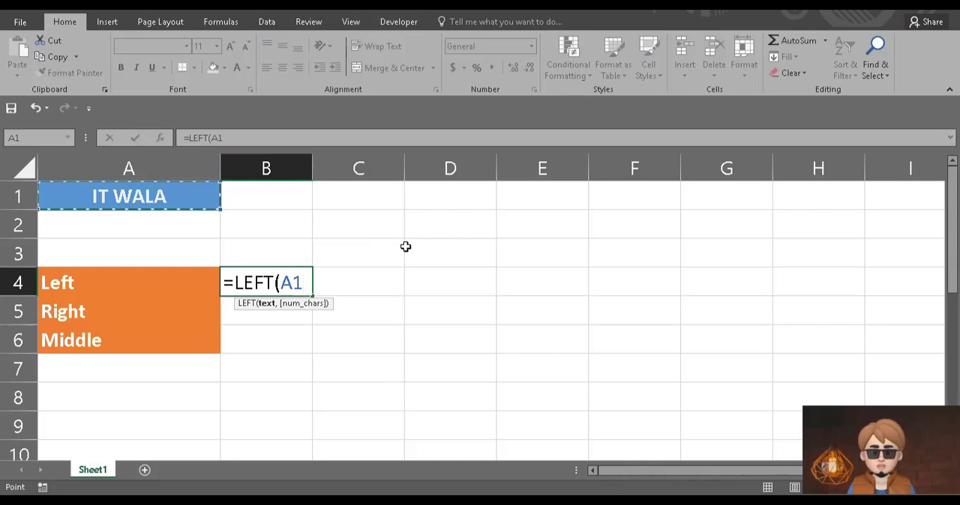
{"action": "type", "text": ","}
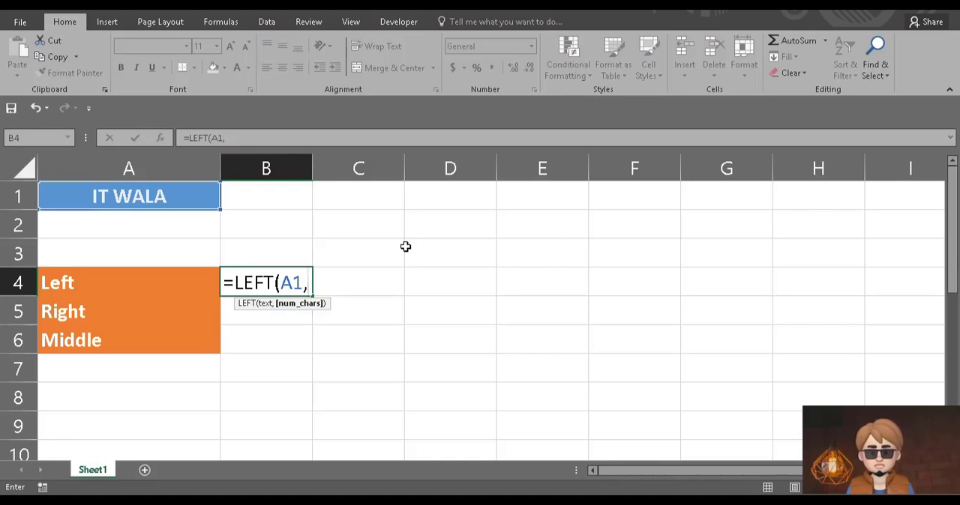
{"action": "type", "text": "1"}
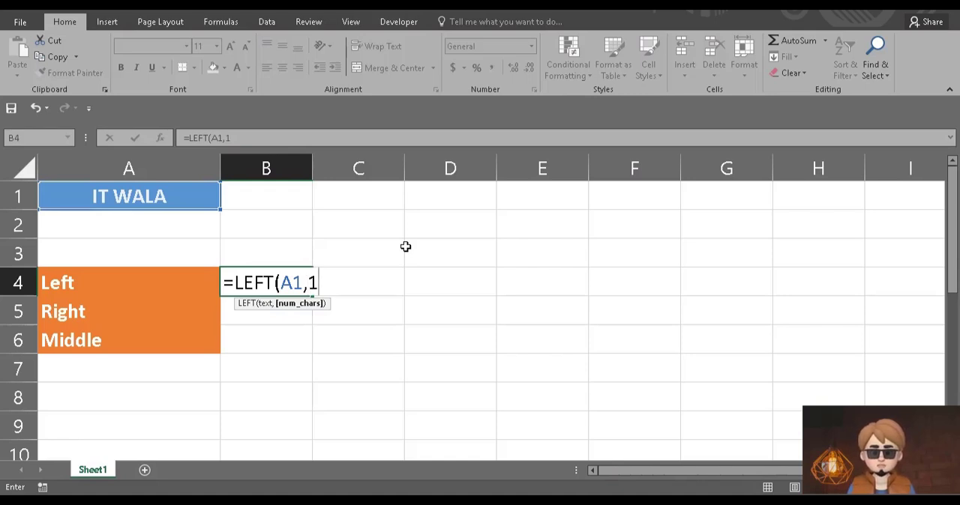
{"action": "type", "text": ")"}
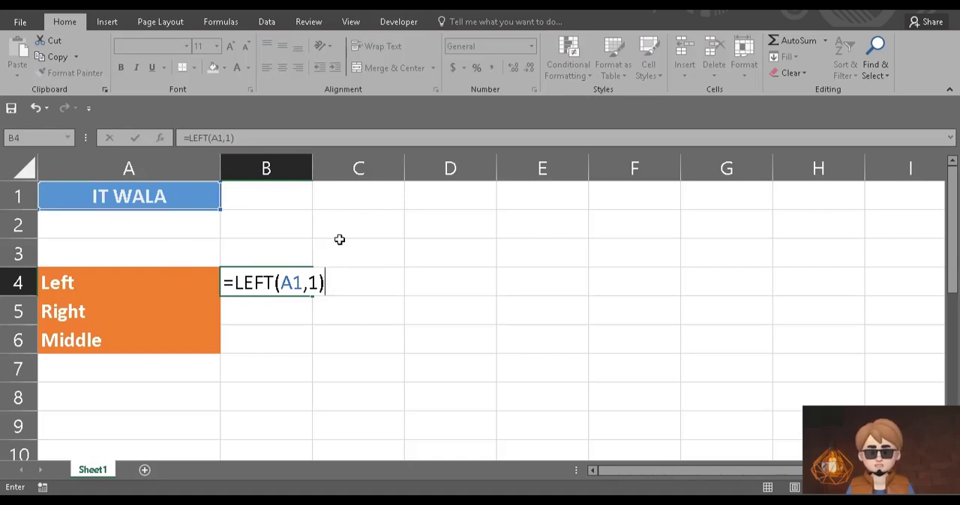
{"action": "key", "text": "Return"}
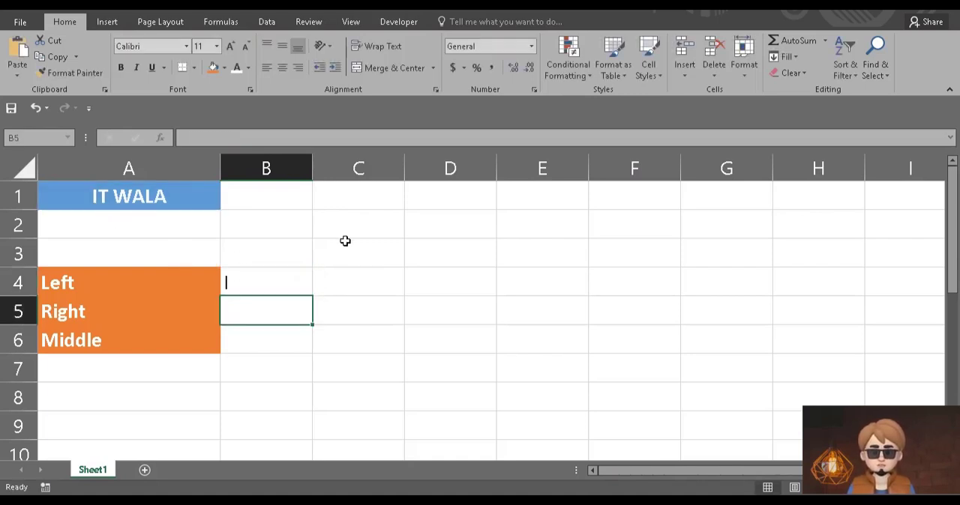
Change the number of characters in the LEFT formula in cell B4 to 2.
{"action": "left_click", "coordinate": [245, 282]}
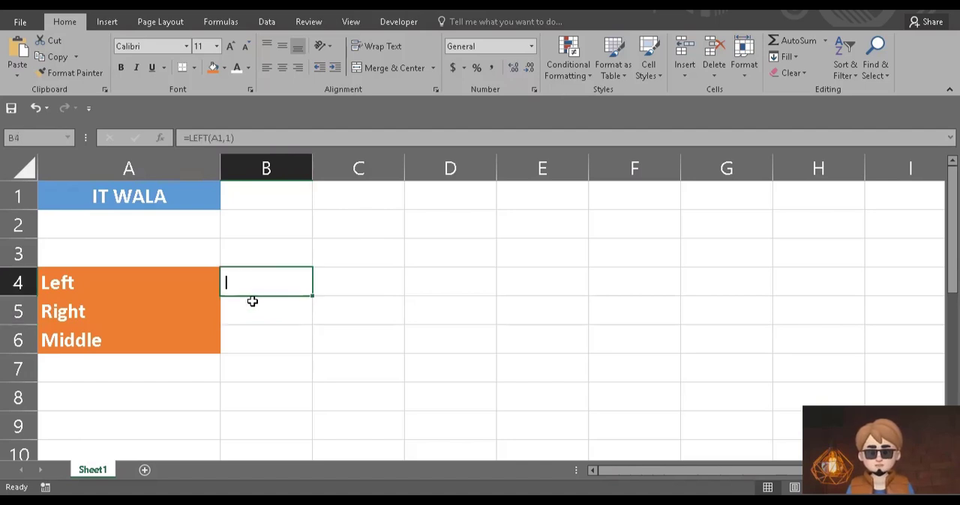
{"action": "double_click", "coordinate": [261, 288]}
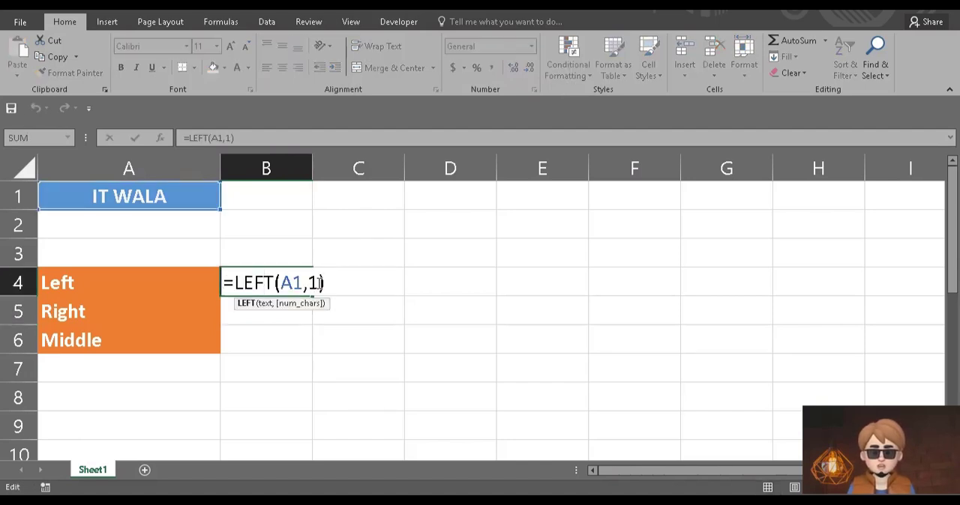
{"action": "left_click", "coordinate": [321, 282]}
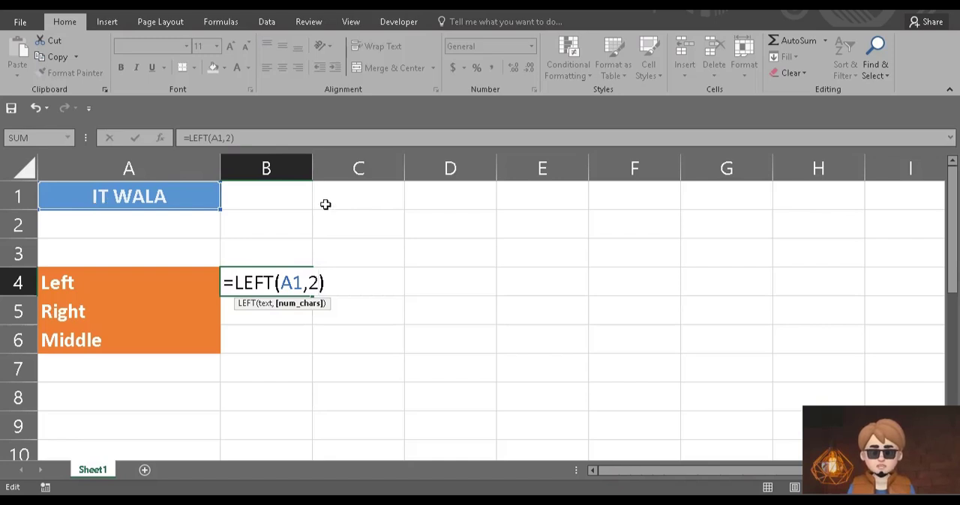
{"action": "key", "text": "Return"}
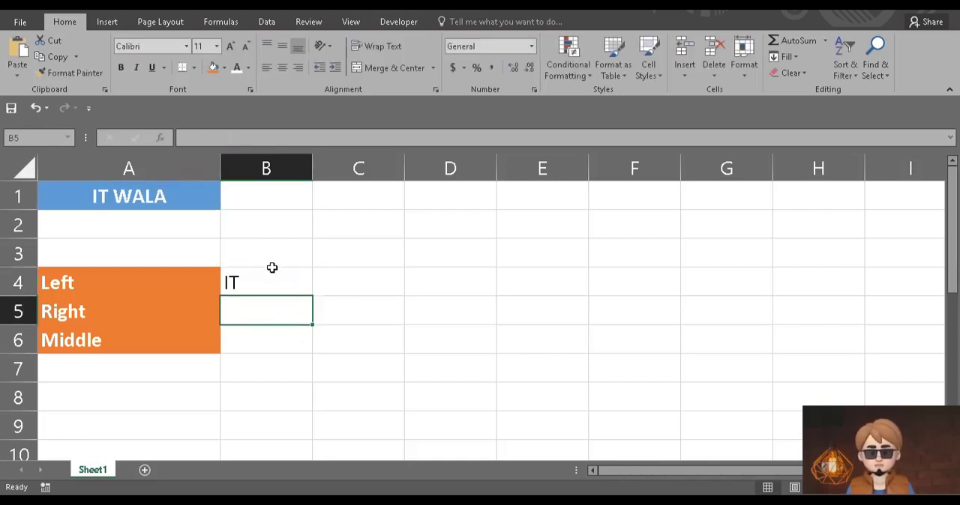
Set the character count of the LEFT formula in cell B4 to 3.
{"action": "left_click", "coordinate": [263, 287]}
{"action": "double_click", "coordinate": [318, 281]}
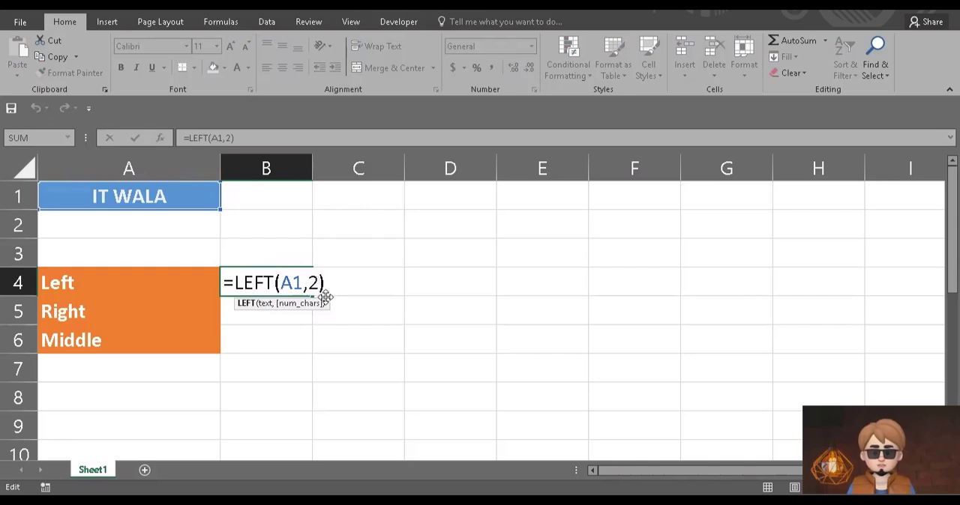
{"action": "key", "text": "BackSpace"}
{"action": "type", "text": "3"}
{"action": "key", "text": "Return"}
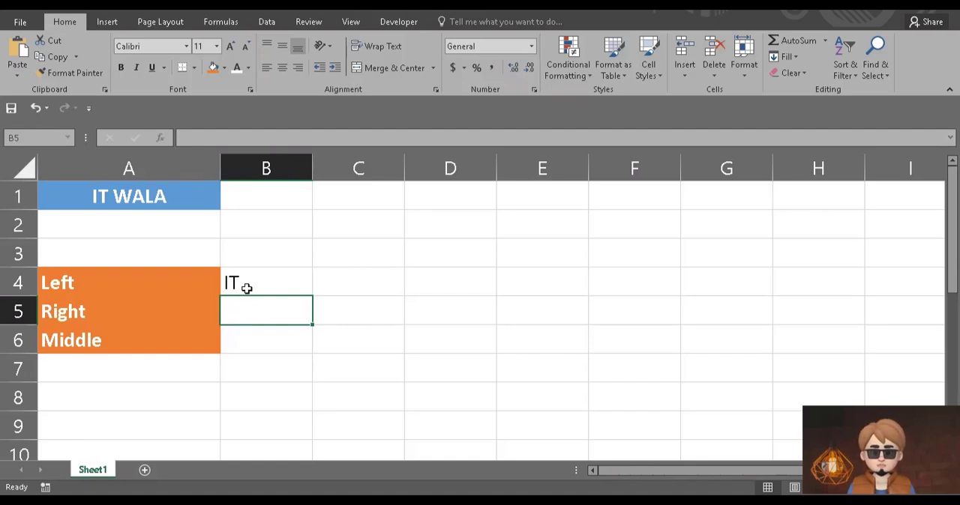
Update the formula in cell B4 to =LEFT(A1,4) and reopen it to review its arguments.
{"action": "left_click", "coordinate": [247, 288]}
{"action": "double_click", "coordinate": [247, 288]}
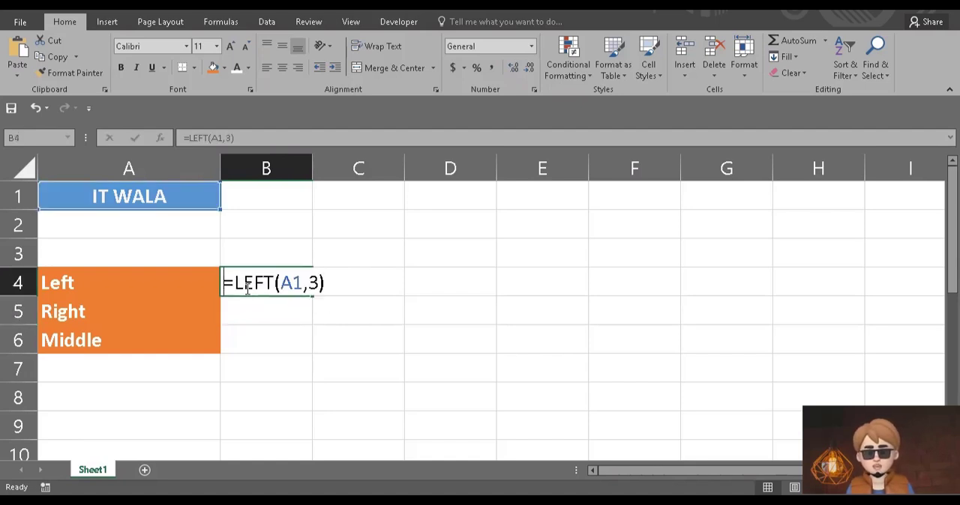
{"action": "double_click", "coordinate": [314, 282]}
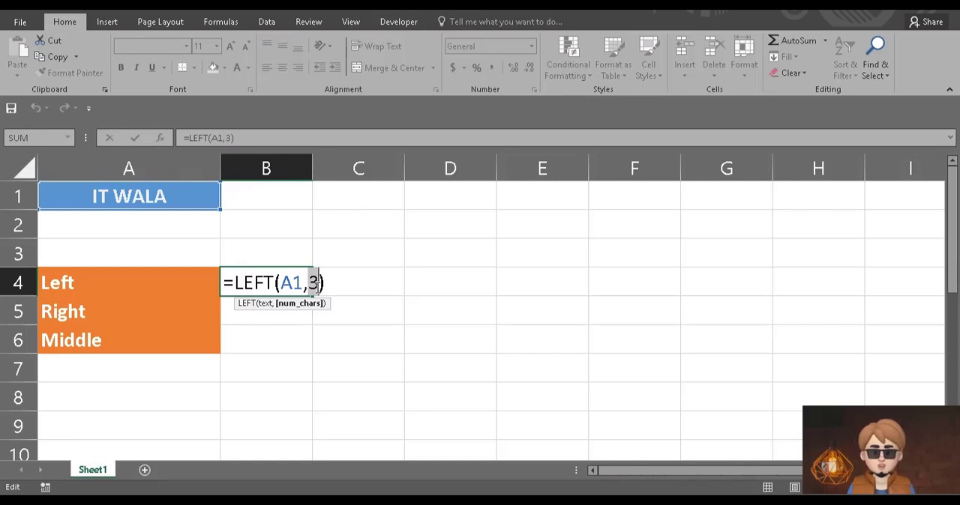
{"action": "type", "text": "4"}
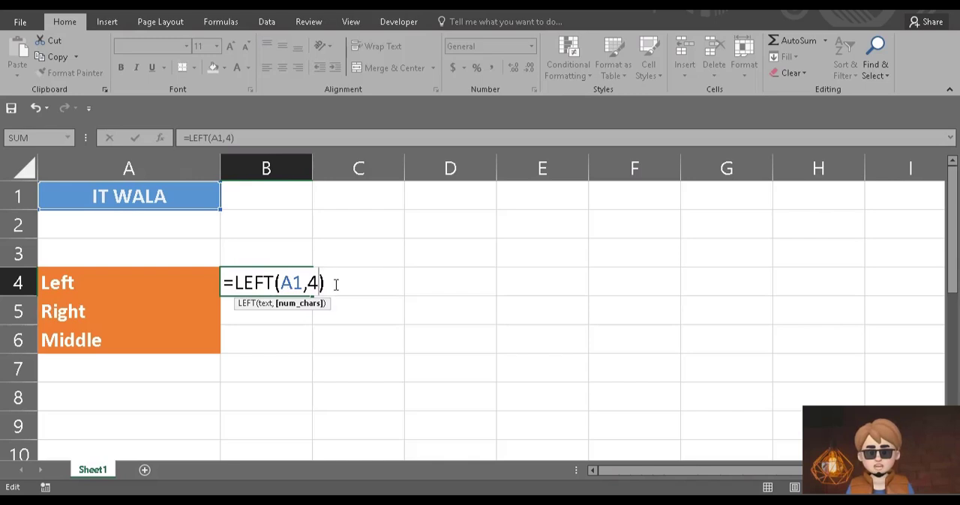
{"action": "key", "text": "Return"}
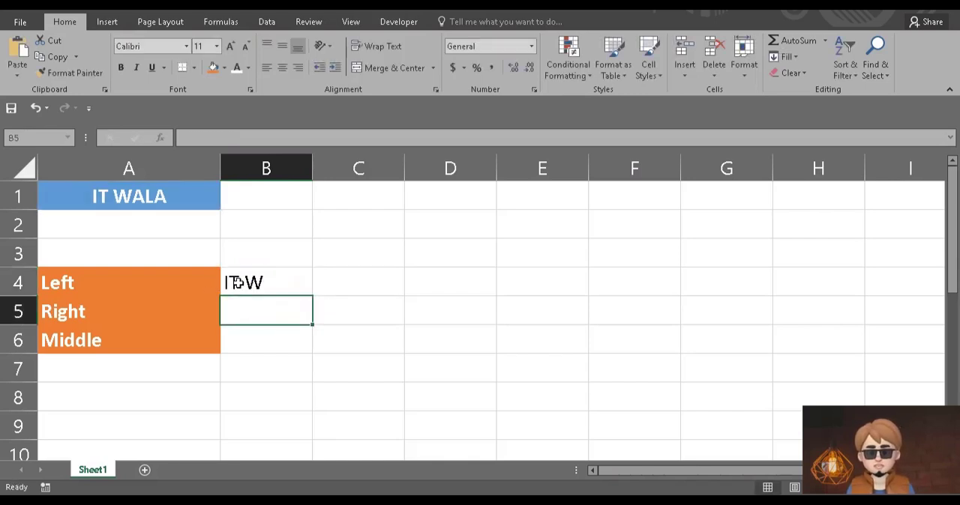
{"action": "left_click", "coordinate": [278, 282]}
{"action": "double_click", "coordinate": [279, 282]}
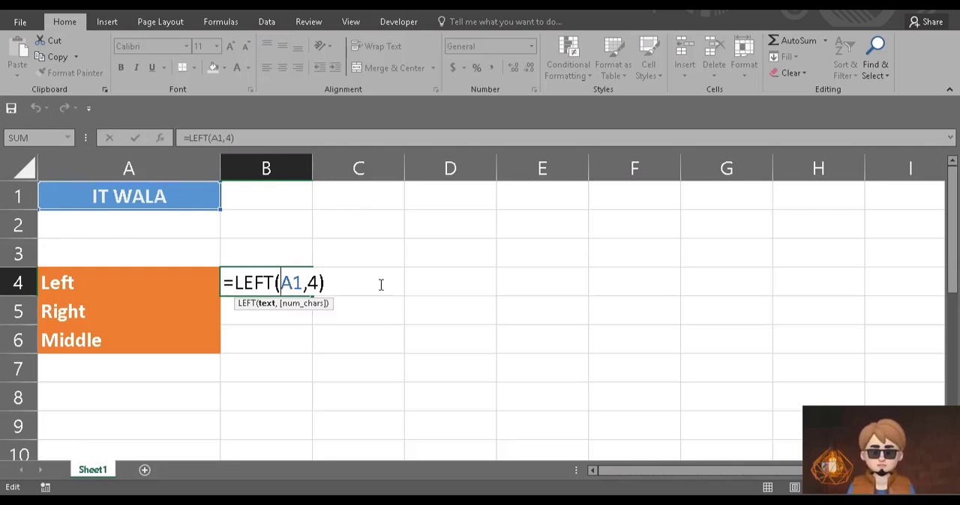
{"action": "key", "text": "End"}
{"action": "key", "text": "Return"}
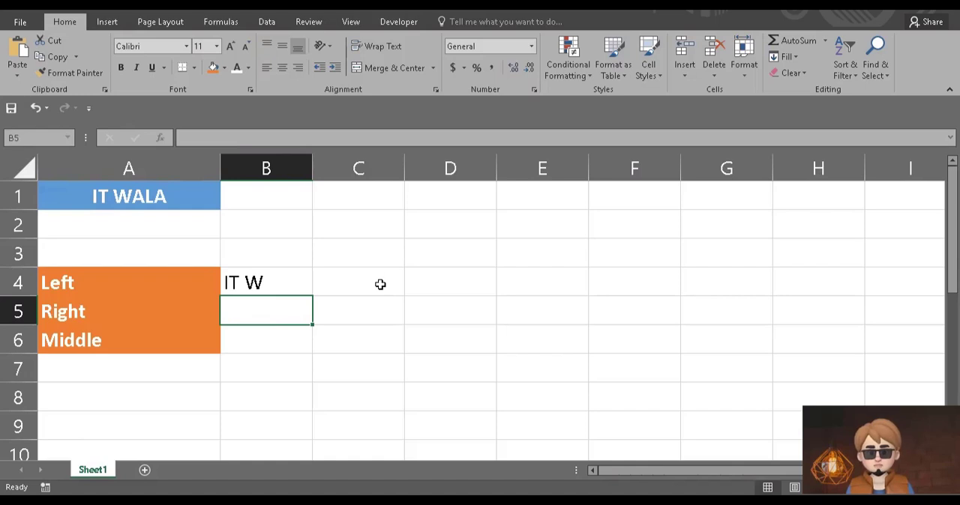
Enter the formula =RIGHT(A1,1) in cell B5, beside the Right label, to extract the last character of A1.
{"action": "type", "text": "=r"}
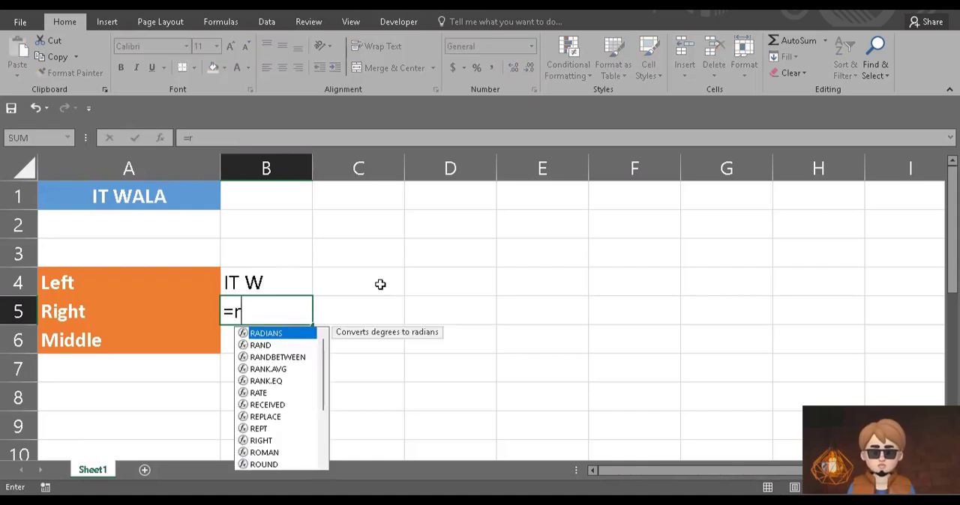
{"action": "type", "text": "i"}
{"action": "key", "text": "Tab"}
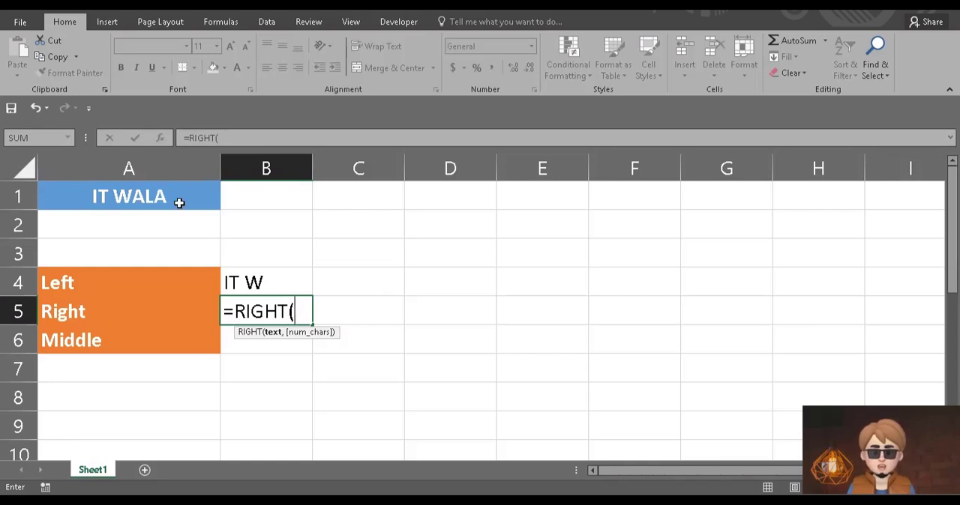
{"action": "left_click", "coordinate": [177, 200]}
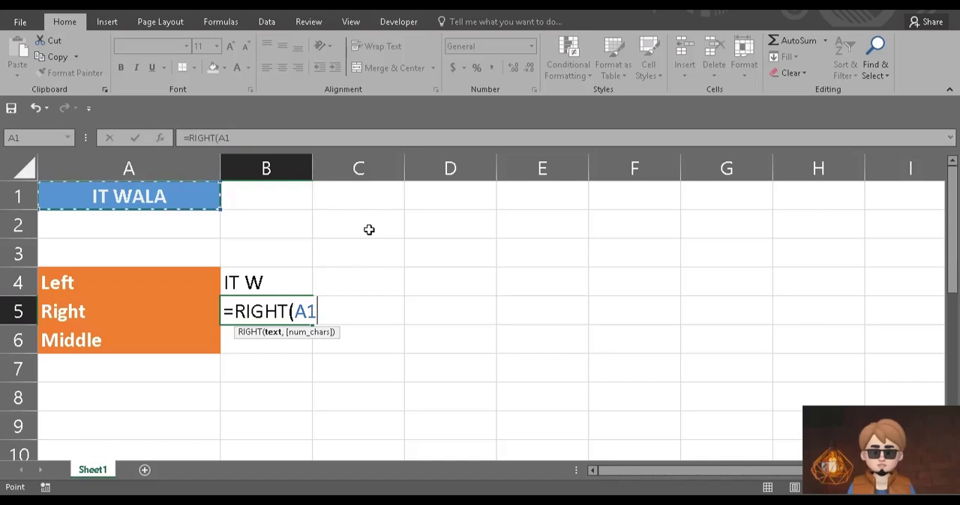
{"action": "type", "text": ",1"}
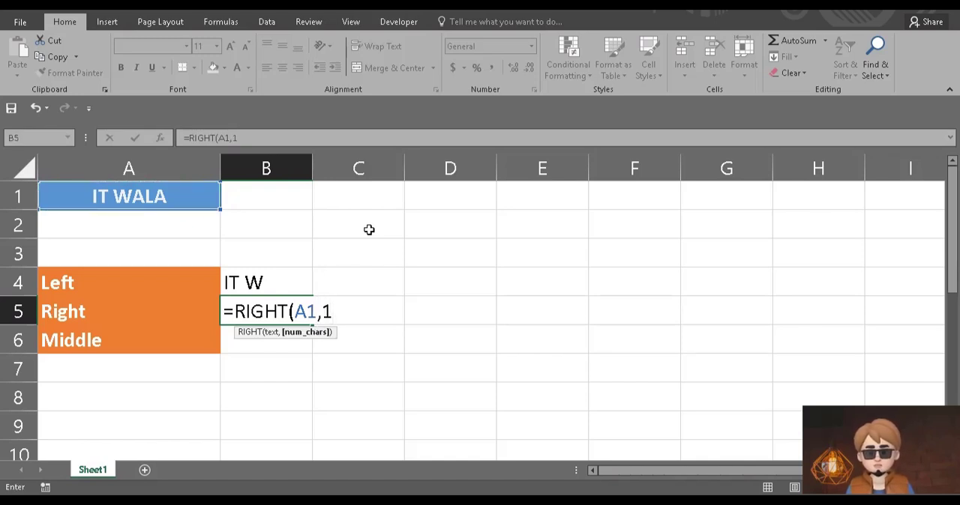
{"action": "type", "text": ")"}
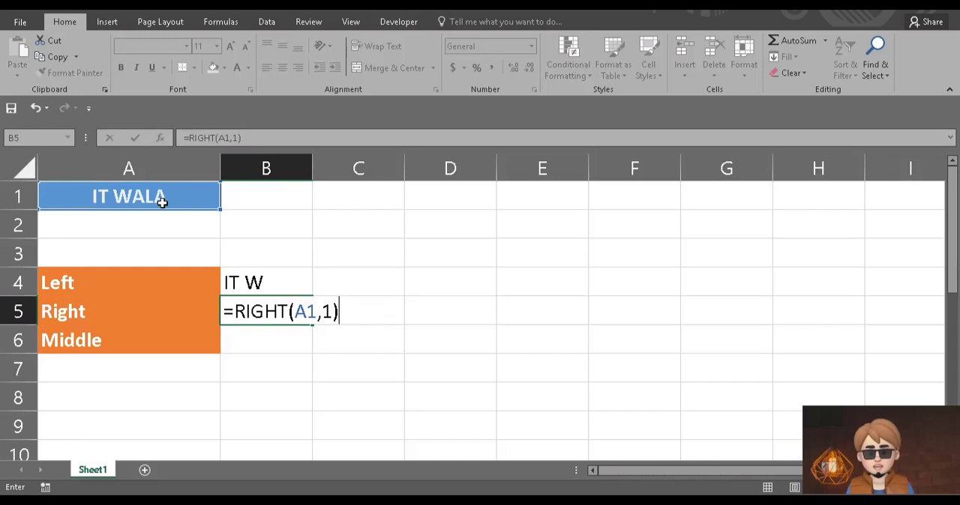
{"action": "key", "text": "Return"}
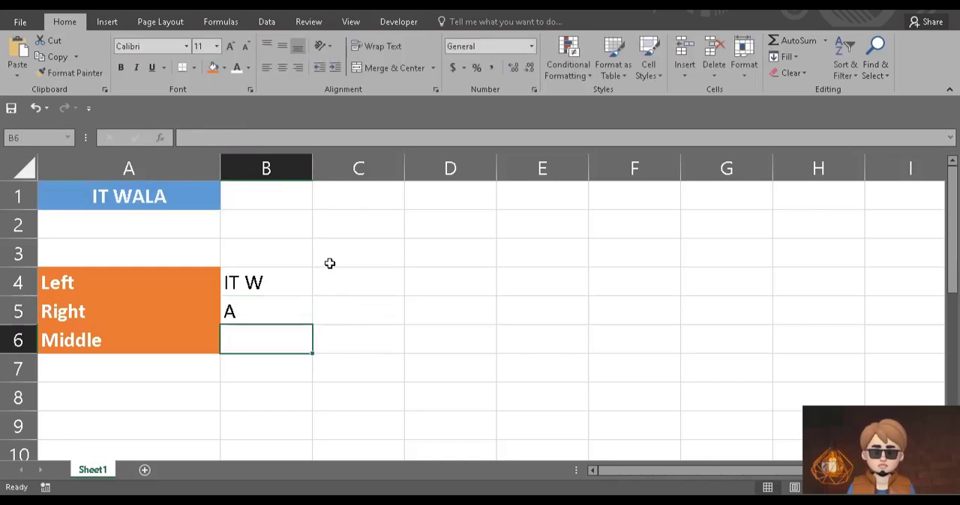
Change the number of characters in the RIGHT formula in cell B5 to 2.
{"action": "left_click", "coordinate": [242, 311]}
{"action": "double_click", "coordinate": [245, 311]}
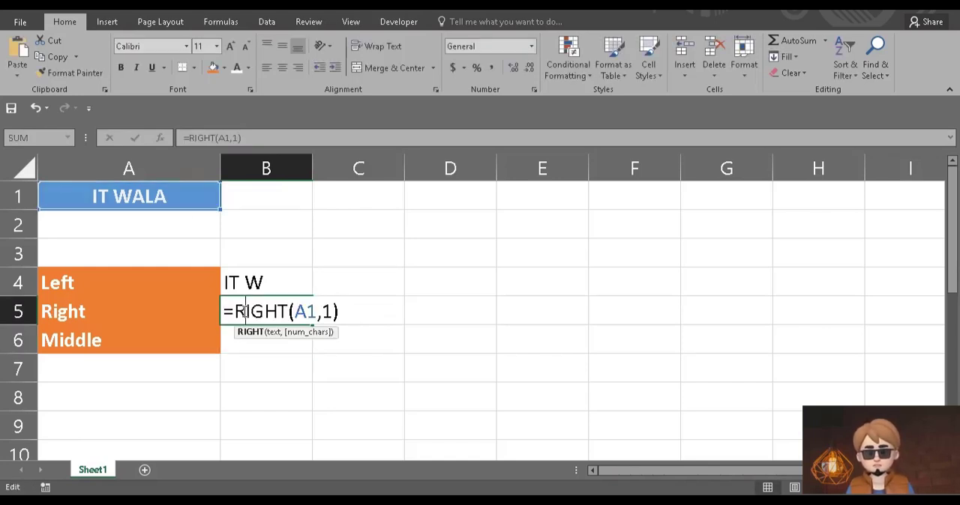
{"action": "left_click", "coordinate": [331, 309]}
{"action": "key", "text": "BackSpace"}
{"action": "type", "text": "2"}
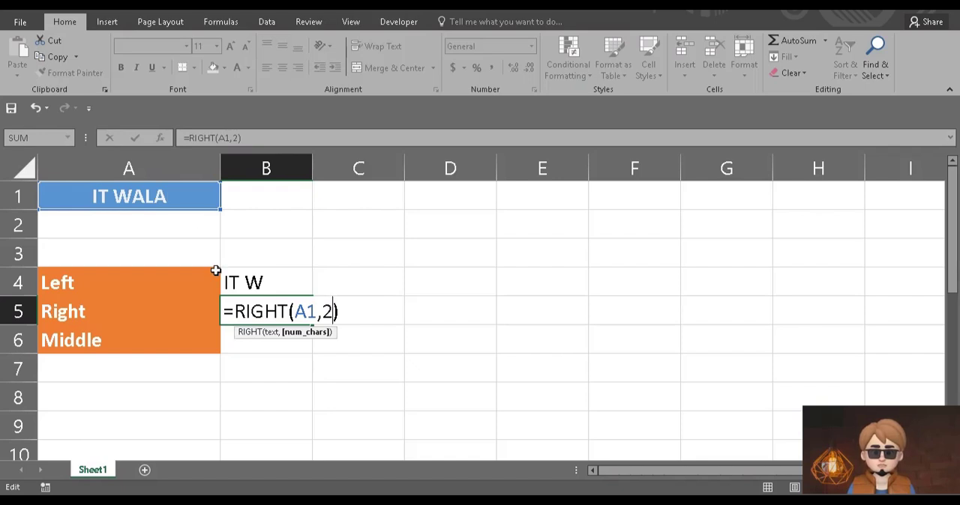
{"action": "key", "text": "Return"}
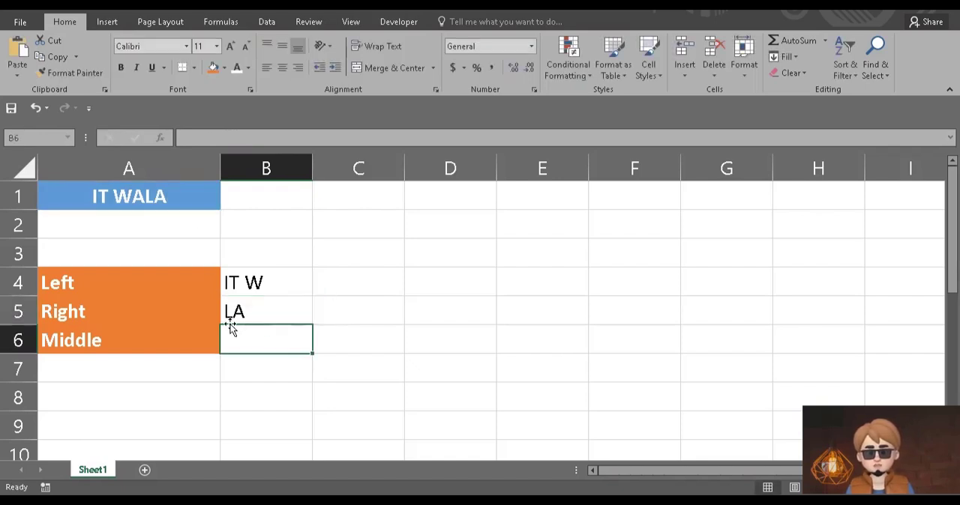
Set the character count of the RIGHT formula in cell B5 to 3 and reselect that cell.
{"action": "left_click", "coordinate": [257, 316]}
{"action": "double_click", "coordinate": [256, 317]}
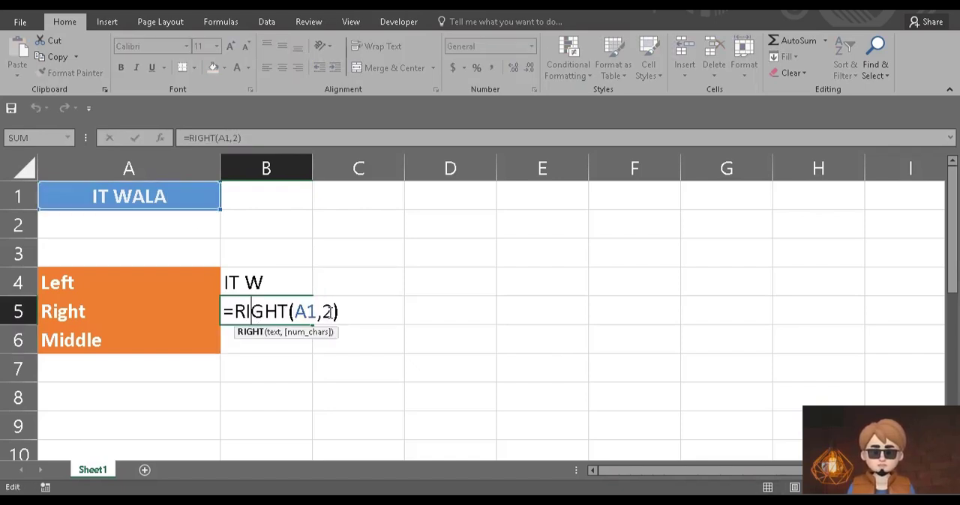
{"action": "double_click", "coordinate": [328, 312]}
{"action": "type", "text": "3"}
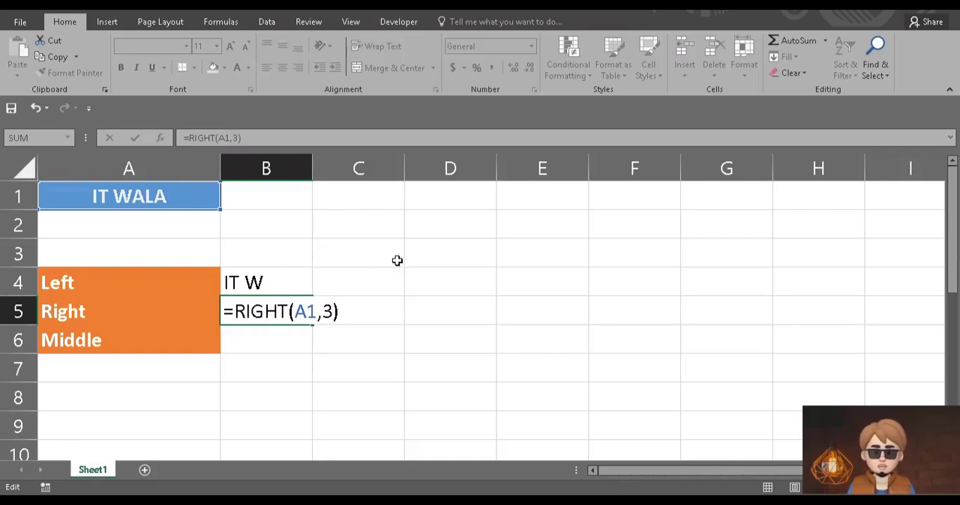
{"action": "key", "text": "Return"}
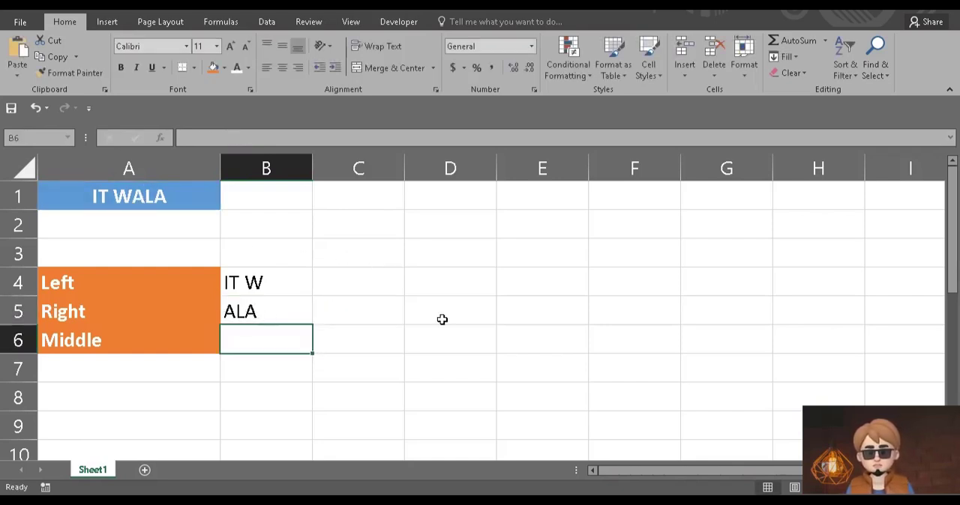
{"action": "left_click", "coordinate": [272, 315]}
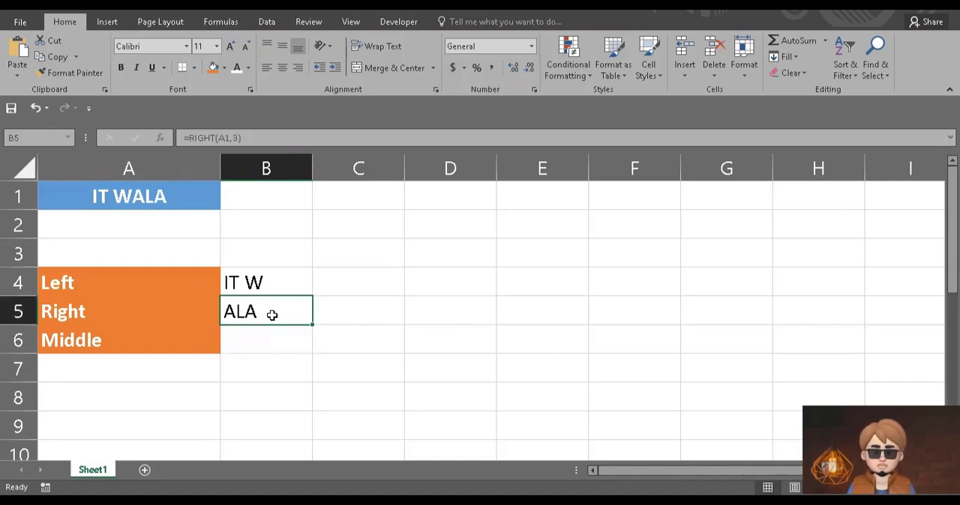
Enter the formula =MID(A1,4,1) in cell B6, beside the Middle label, to extract one character starting at the fourth.
{"action": "double_click", "coordinate": [271, 315]}
{"action": "left_click", "coordinate": [264, 345]}
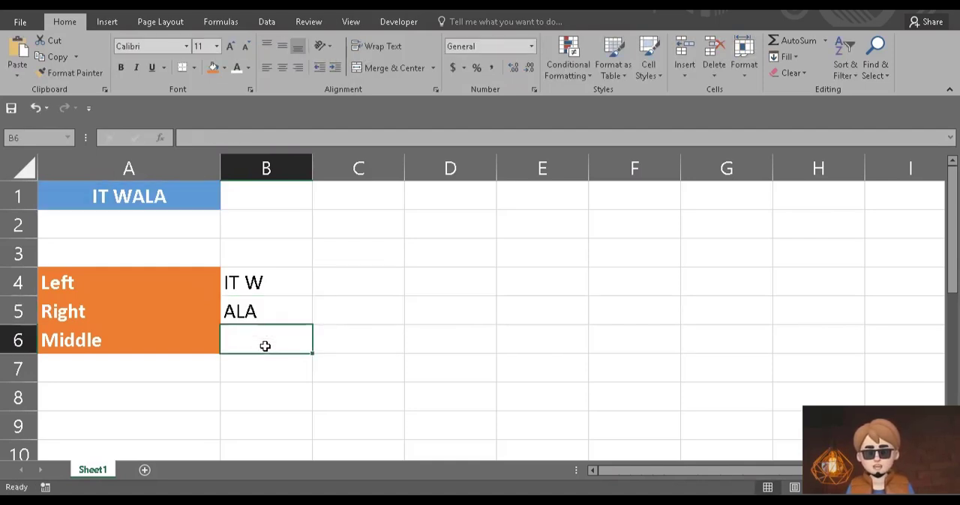
{"action": "type", "text": "=mid"}
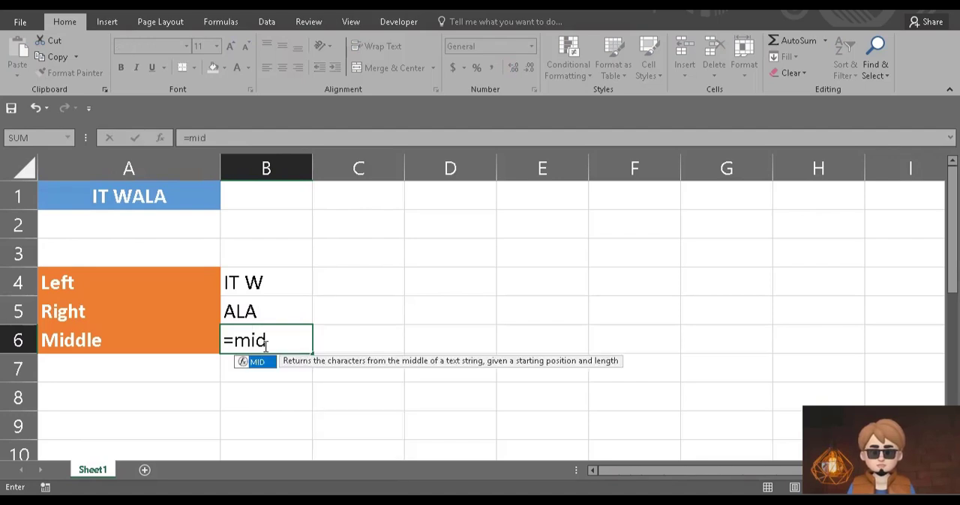
{"action": "key", "text": "Tab"}
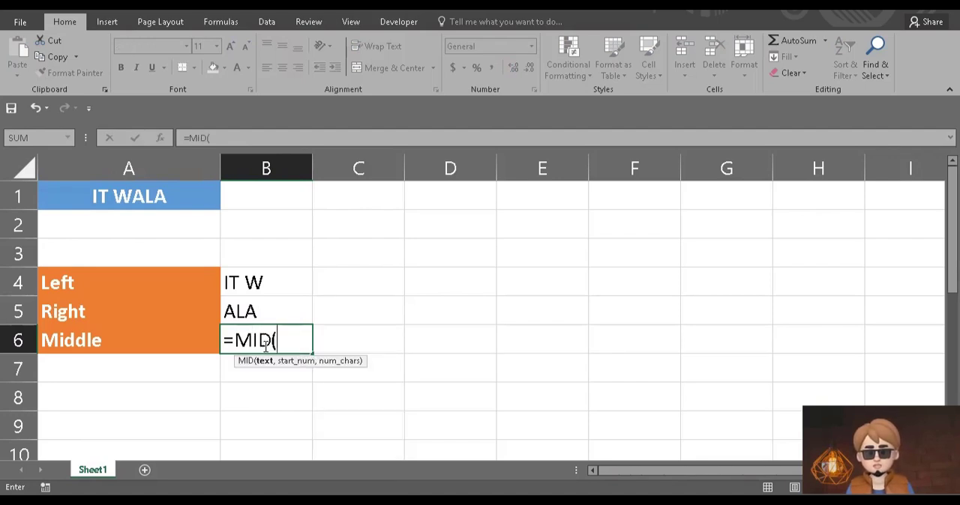
{"action": "left_click", "coordinate": [146, 197]}
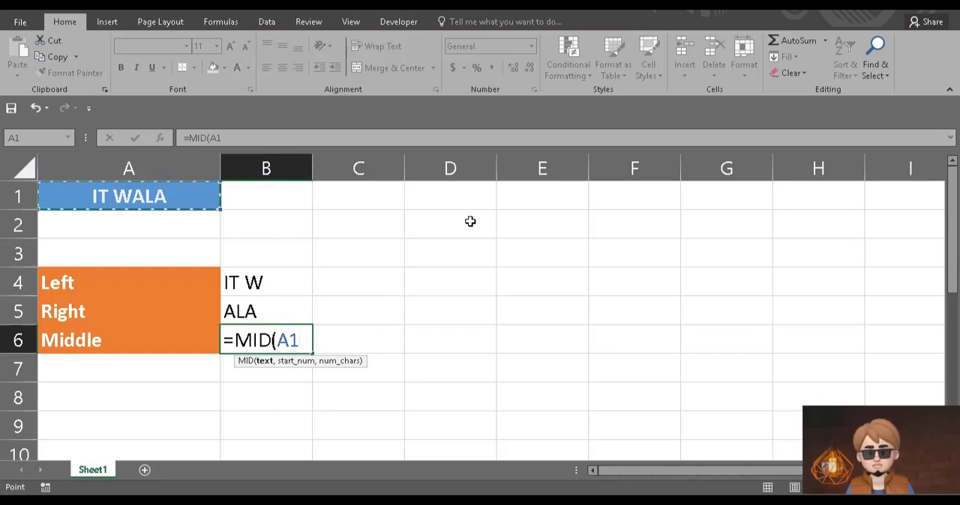
{"action": "type", "text": ","}
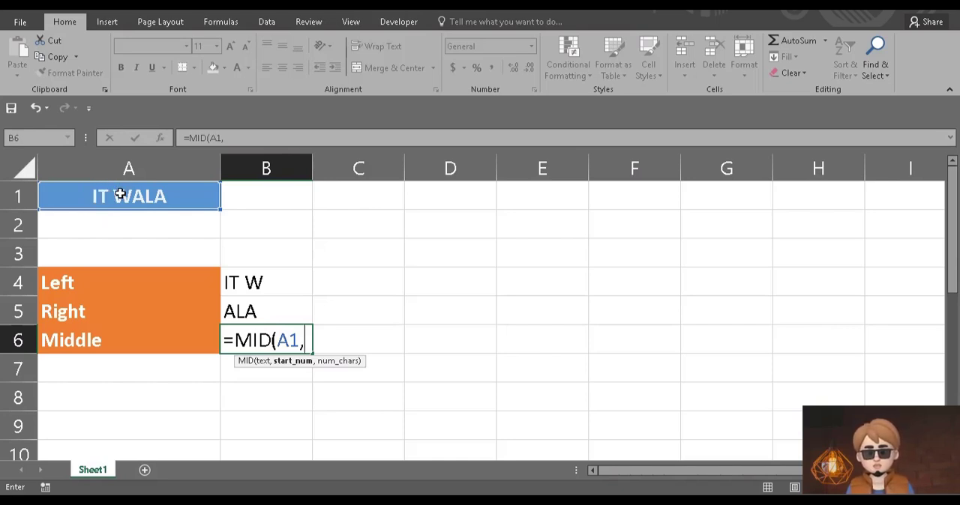
{"action": "type", "text": "4"}
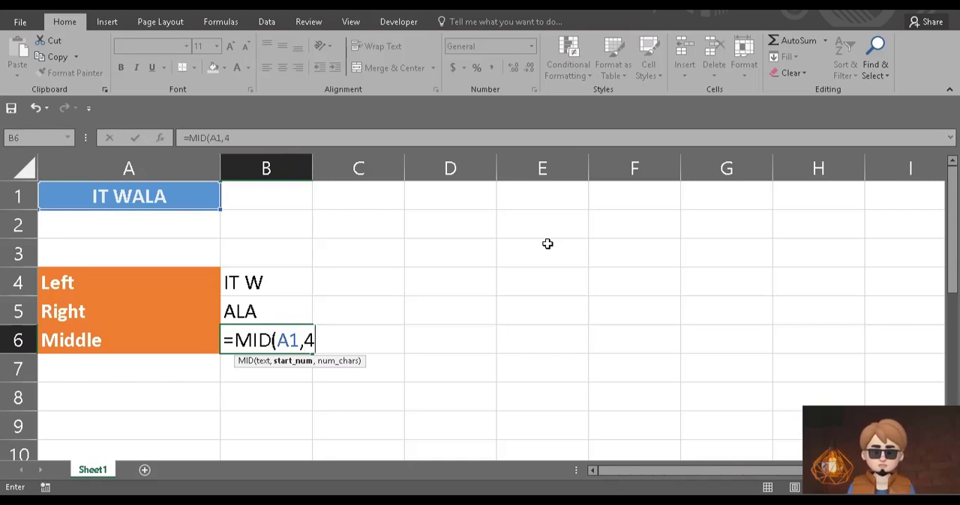
{"action": "type", "text": ",1"}
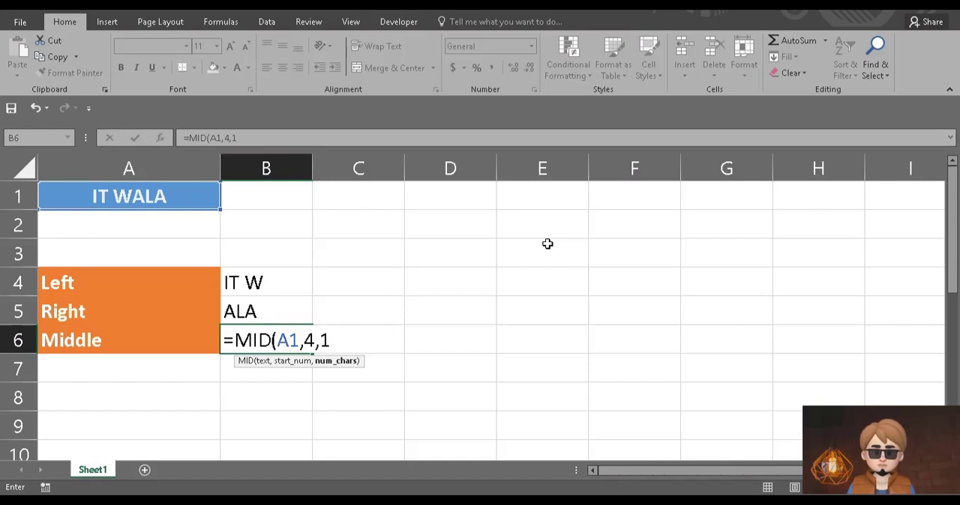
{"action": "type", "text": ")"}
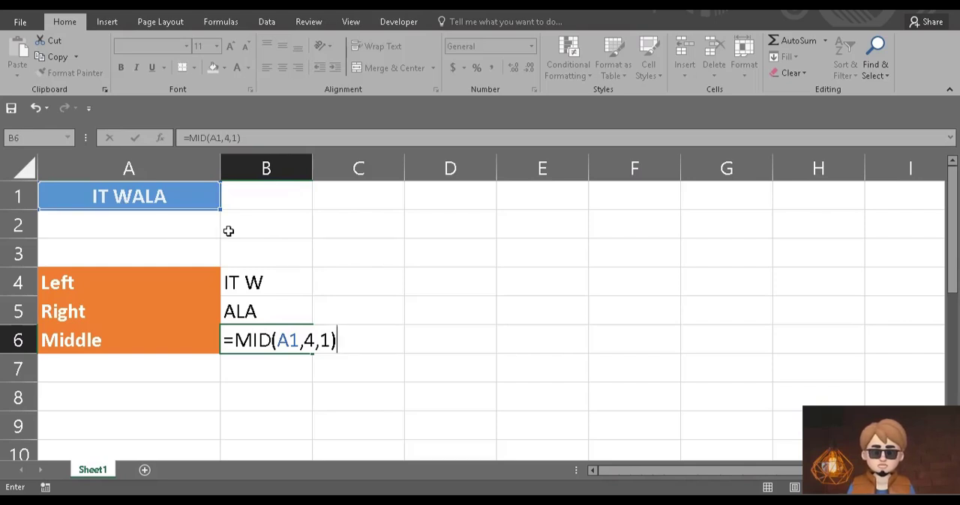
{"action": "key", "text": "Return"}
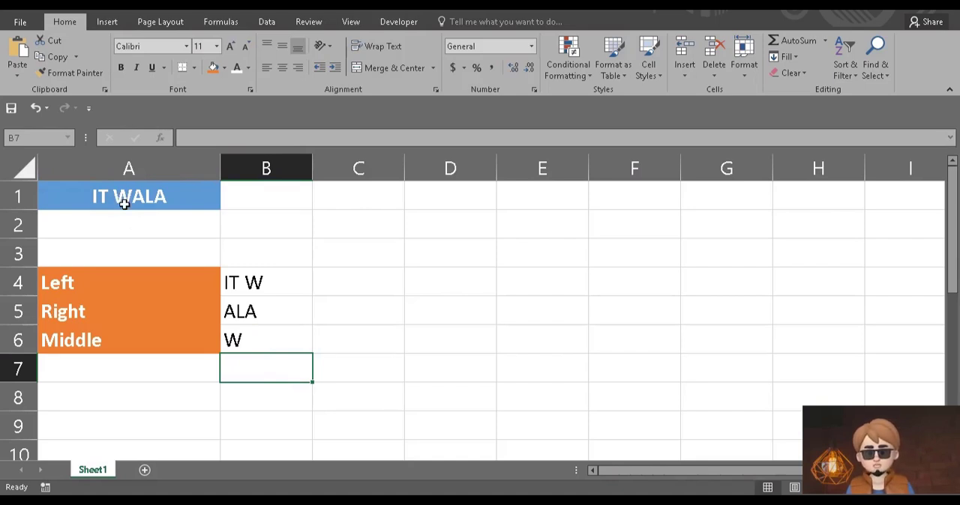
Change the number of characters in the MID formula in cell B6 to 2.
{"action": "double_click", "coordinate": [238, 342]}
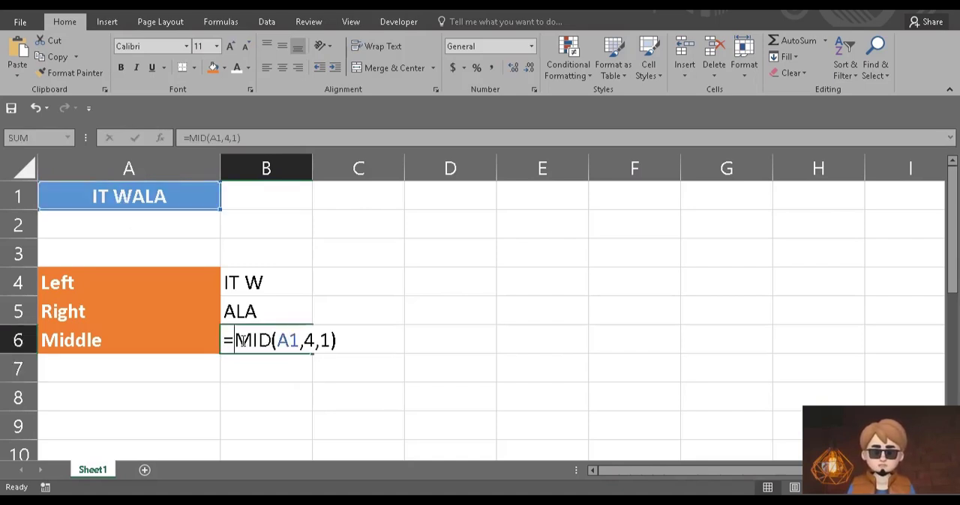
{"action": "double_click", "coordinate": [326, 340]}
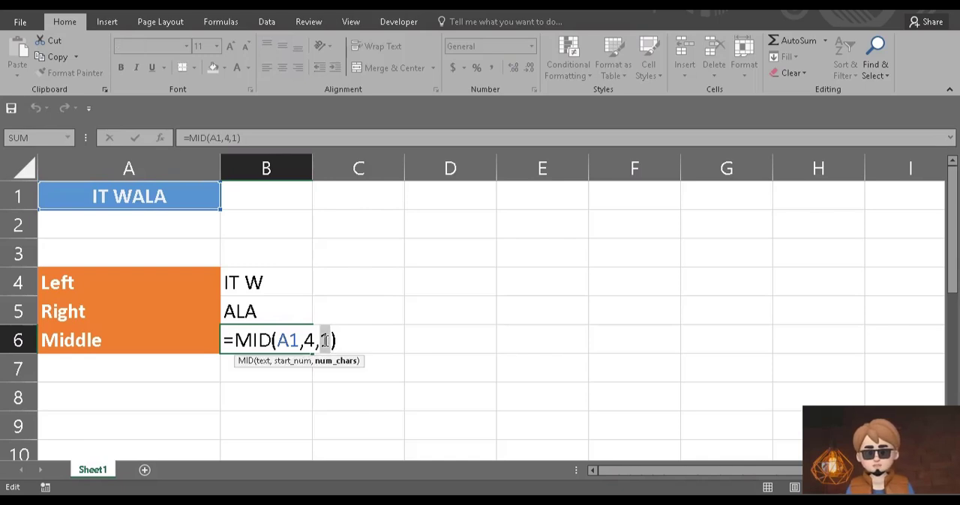
{"action": "type", "text": "2"}
{"action": "key", "text": "Return"}
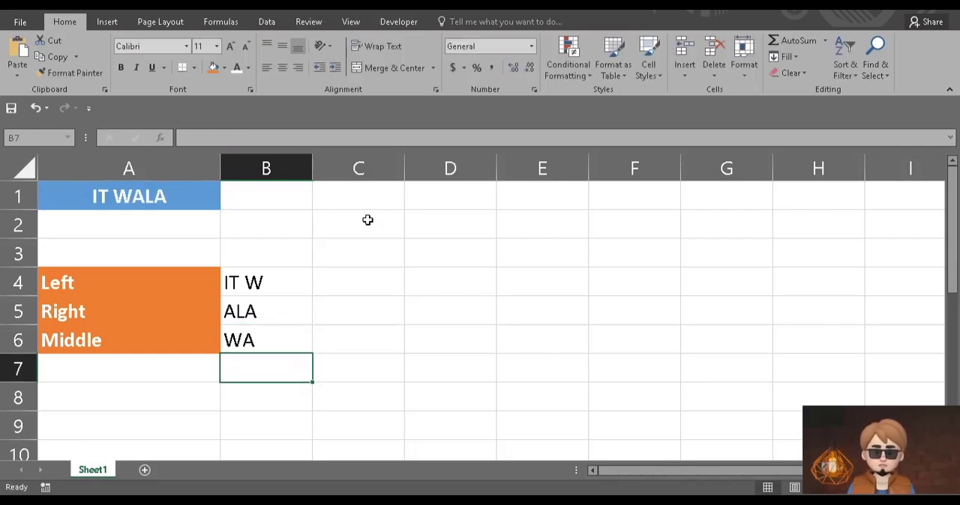
Set the character count of the MID formula in cell B6 to 3.
{"action": "double_click", "coordinate": [277, 342]}
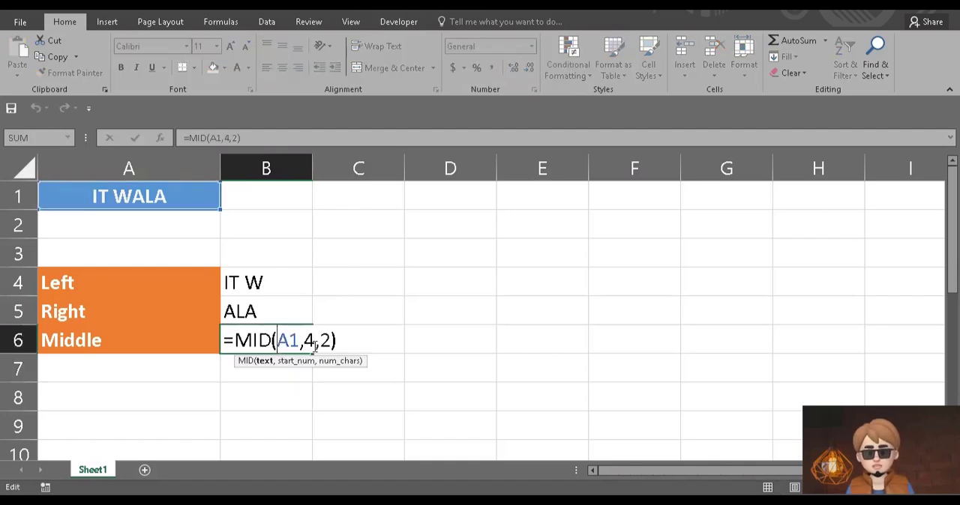
{"action": "double_click", "coordinate": [325, 340]}
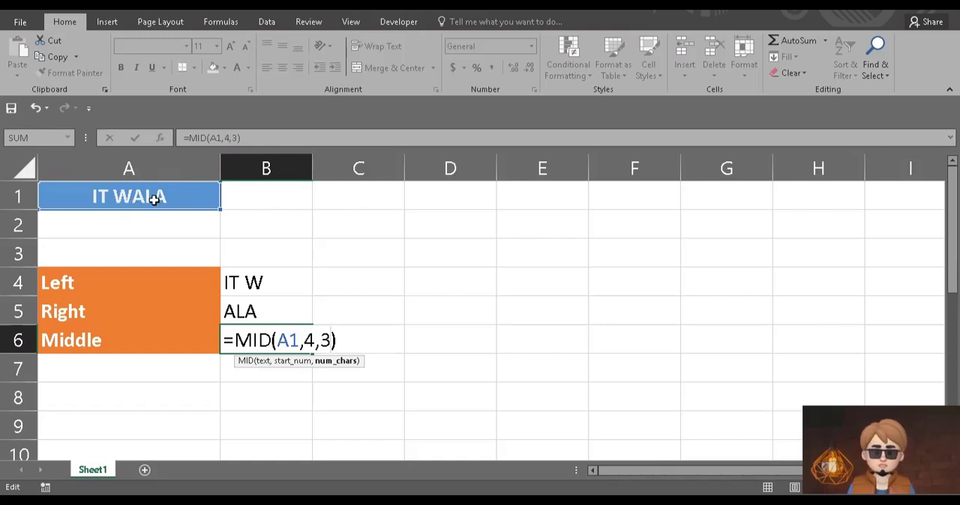
{"action": "key", "text": "Return"}
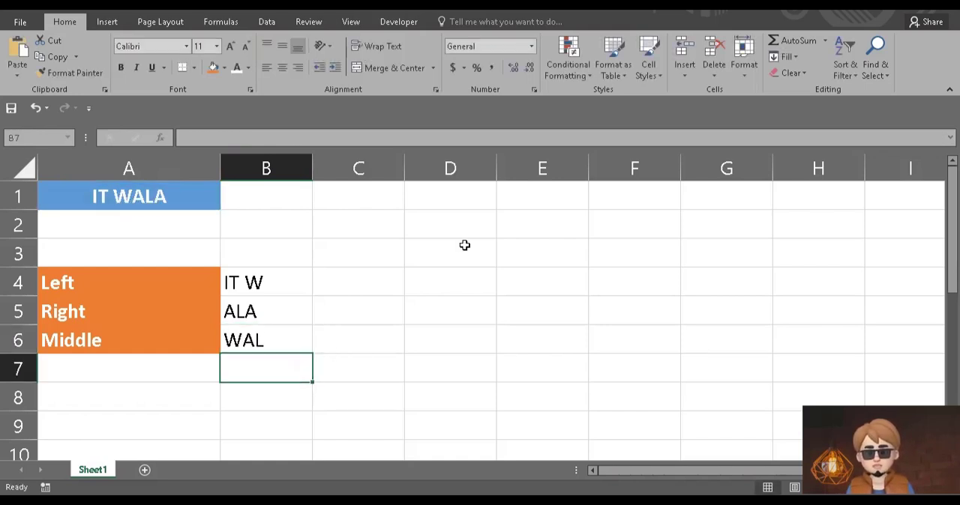
Change the start position in cell B6's MID formula to 2.
{"action": "left_click", "coordinate": [283, 340]}
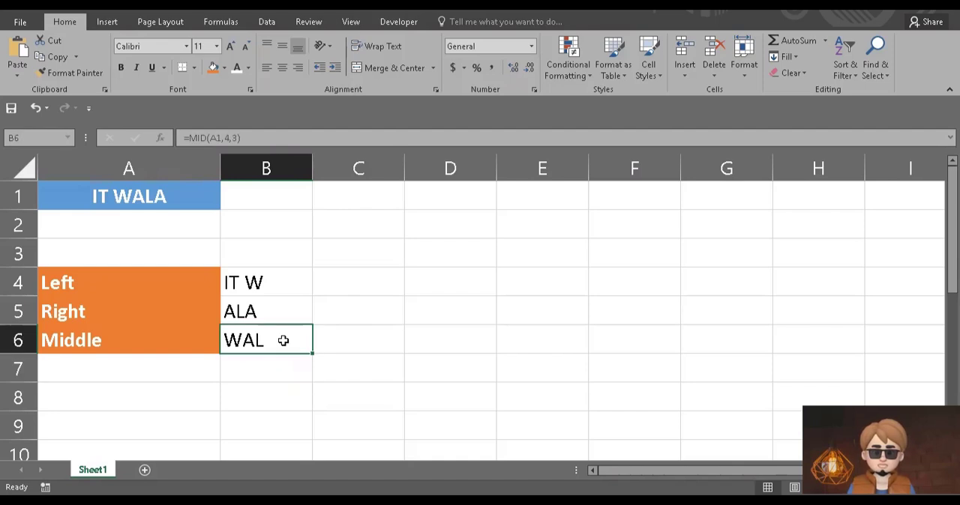
{"action": "double_click", "coordinate": [284, 340]}
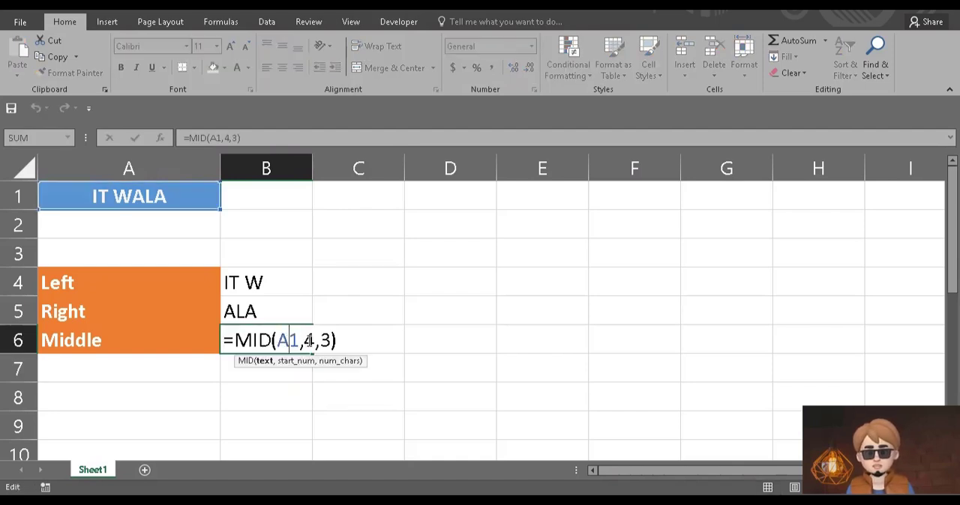
{"action": "double_click", "coordinate": [308, 341]}
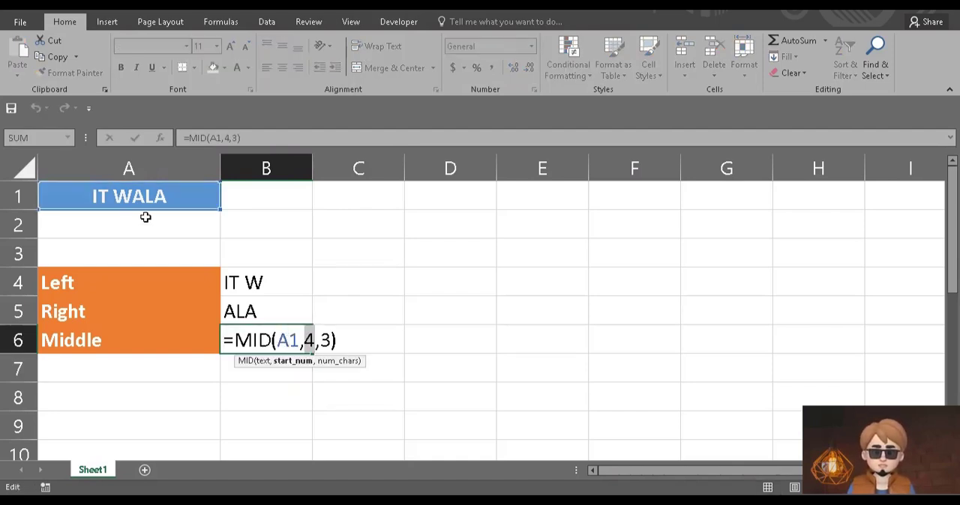
{"action": "type", "text": "2"}
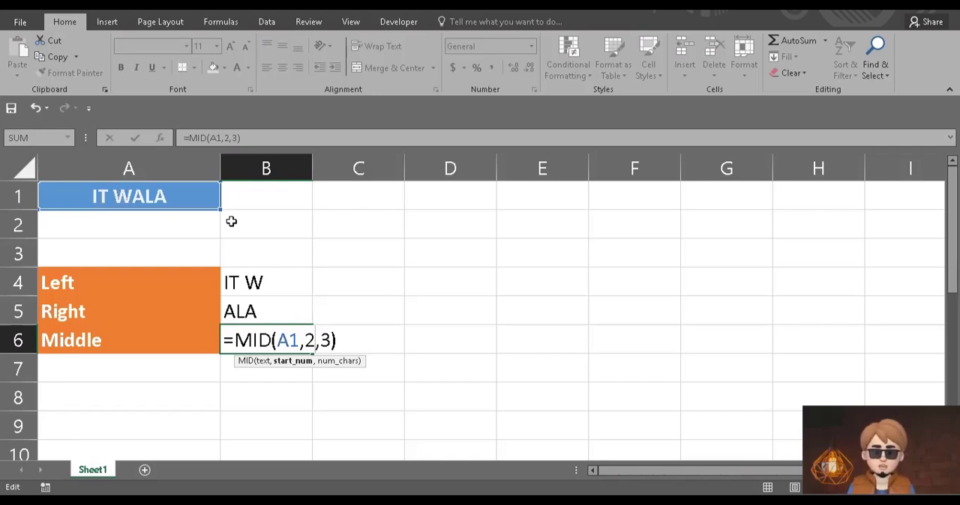
{"action": "key", "text": "Return"}
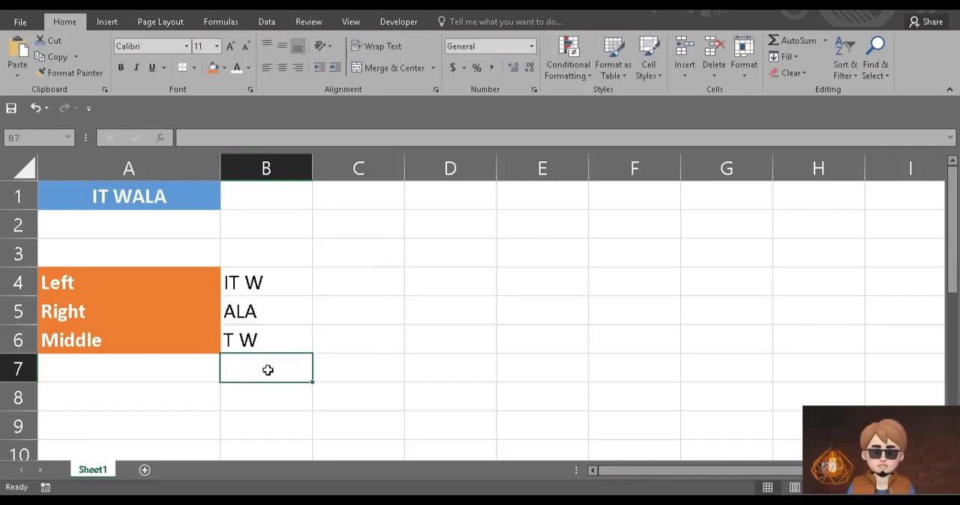
Set the character count of the MID formula in cell B6 to 4 and select the range A4:B6.
{"action": "left_click", "coordinate": [255, 339]}
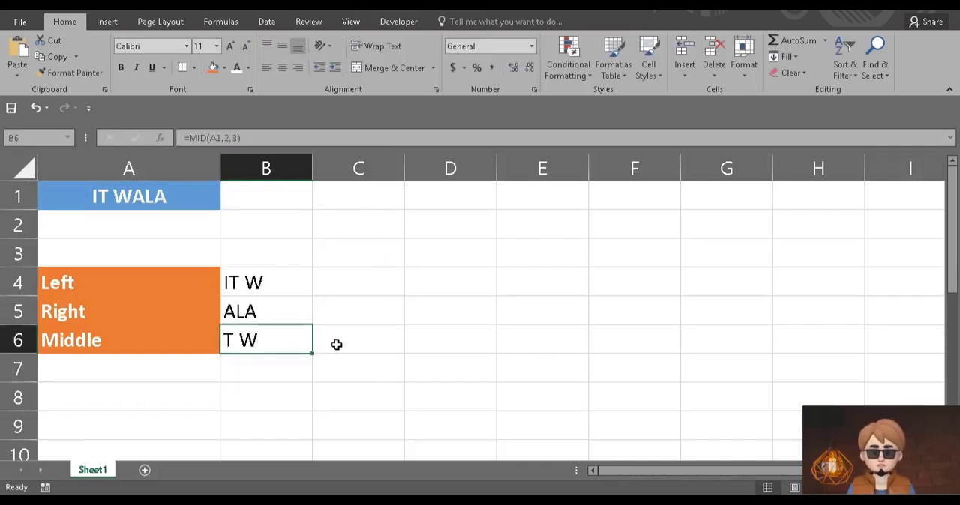
{"action": "double_click", "coordinate": [290, 340]}
{"action": "double_click", "coordinate": [324, 340]}
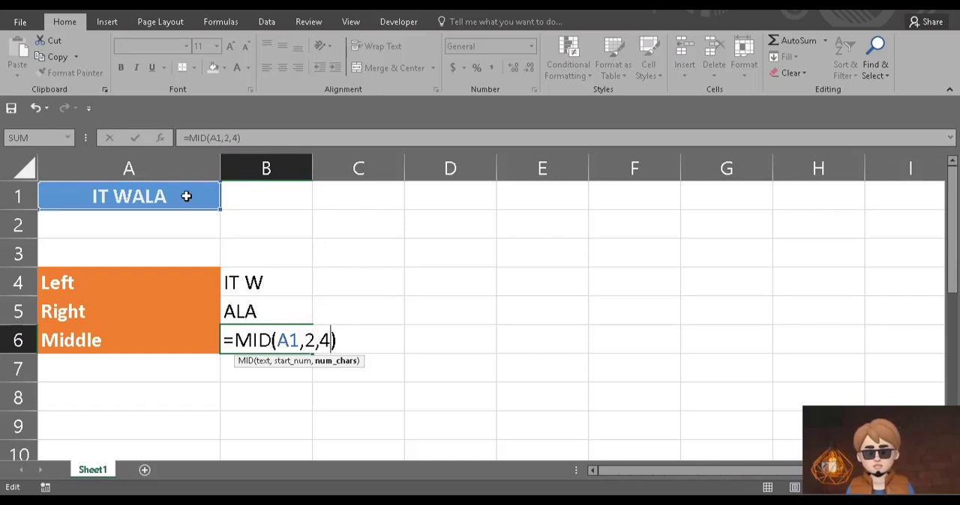
{"action": "key", "text": "Return"}
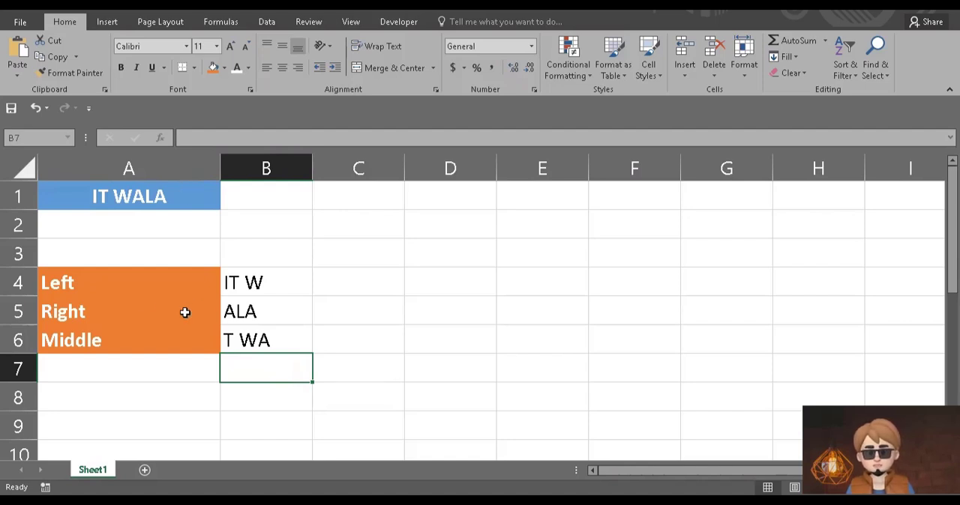
{"action": "left_click_drag", "start_coordinate": [124, 275], "coordinate": [255, 338]}
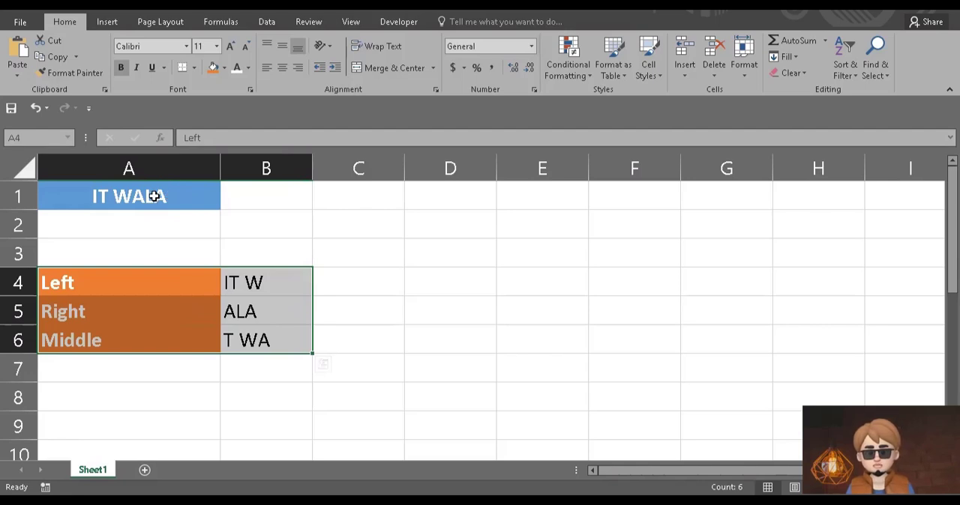